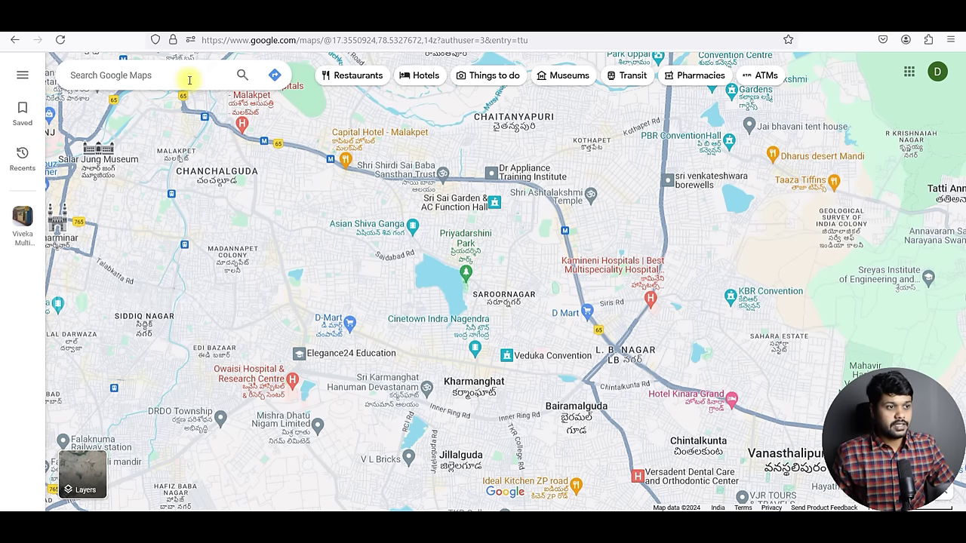
Search the map for "dental hospital in lb nagar" and skim the resulting business listings.
{"action": "left_click", "coordinate": [190, 80]}
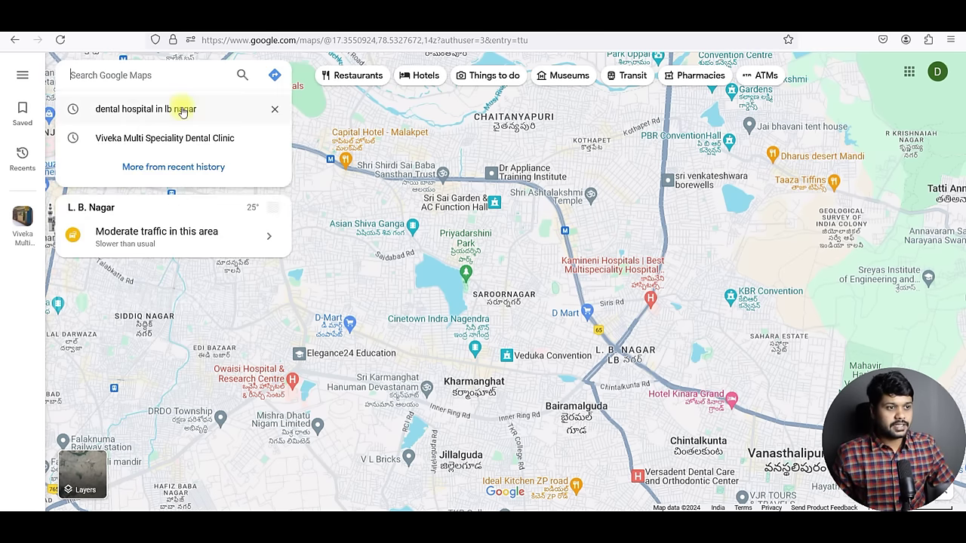
{"action": "left_click", "coordinate": [192, 108]}
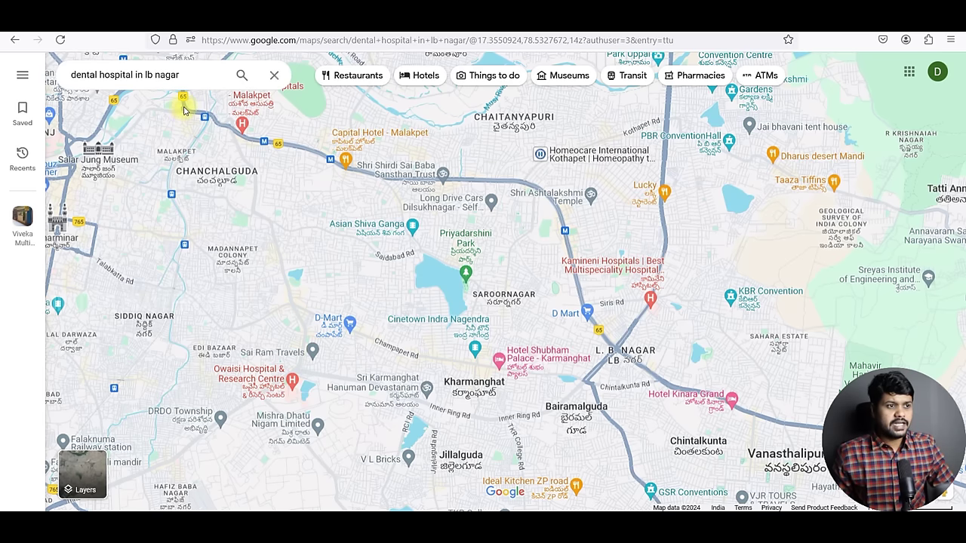
{"action": "scroll", "coordinate": [185, 111], "scroll_direction": "down", "scroll_amount": 5}
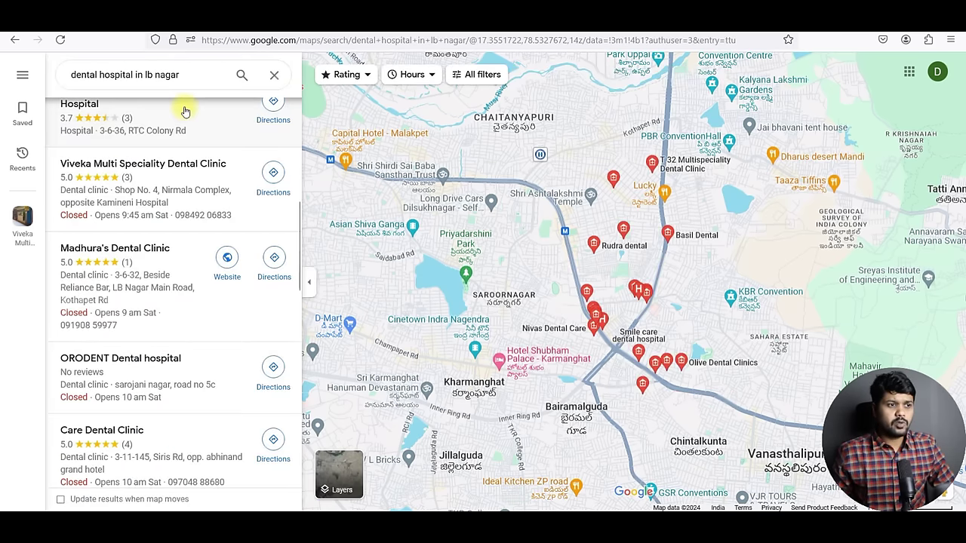
{"action": "scroll", "coordinate": [193, 202], "scroll_direction": "up", "scroll_amount": 1}
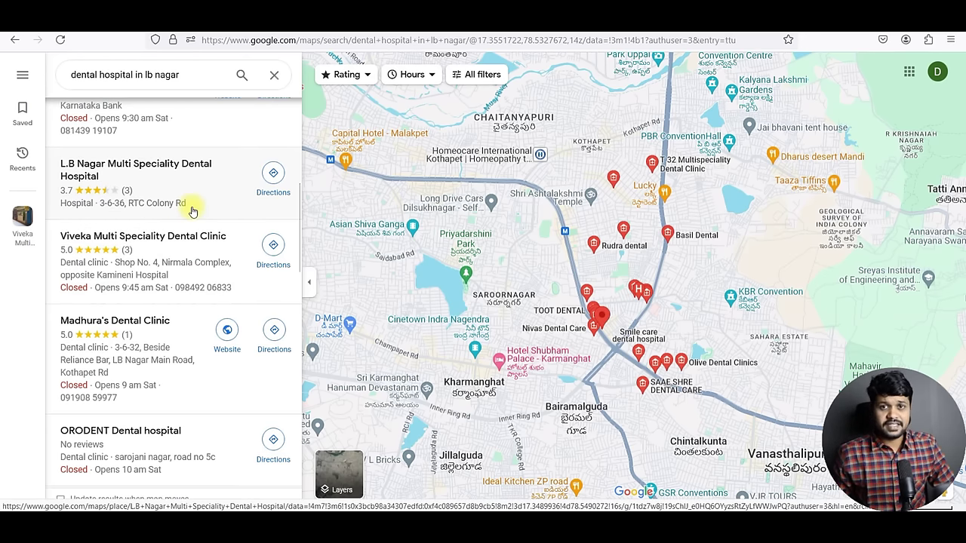
{"action": "scroll", "coordinate": [190, 216], "scroll_direction": "up", "scroll_amount": 3}
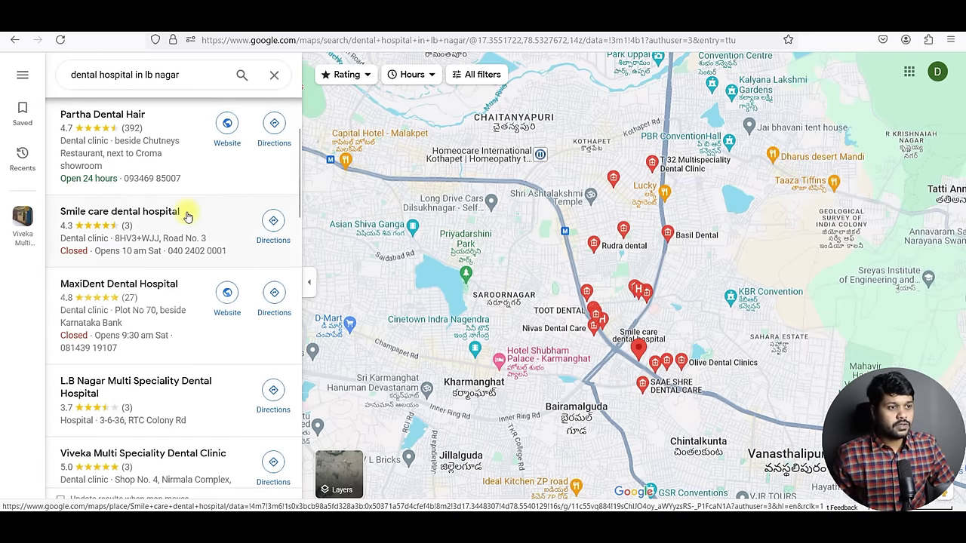
{"action": "scroll", "coordinate": [185, 196], "scroll_direction": "up", "scroll_amount": 2}
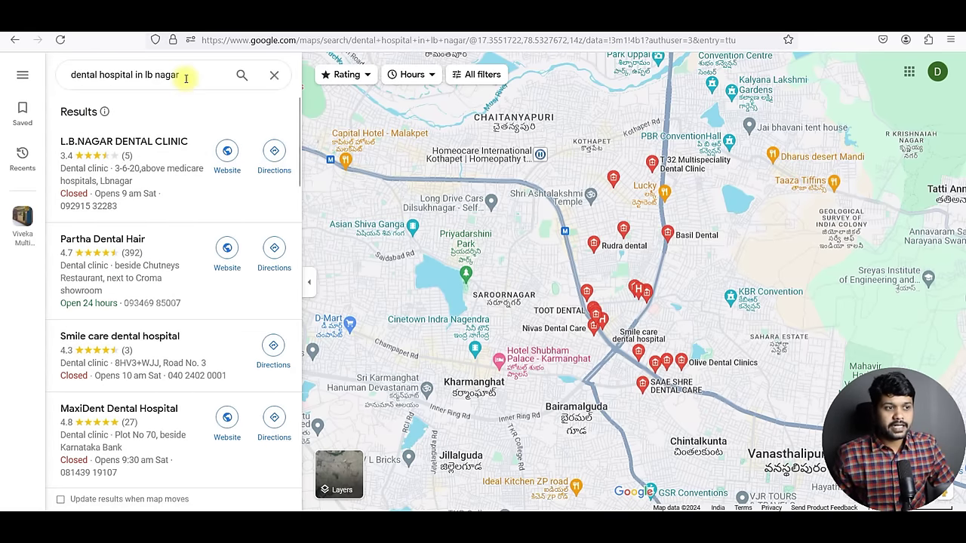
{"action": "scroll", "coordinate": [190, 211], "scroll_direction": "down", "scroll_amount": 4}
{"action": "scroll", "coordinate": [185, 216], "scroll_direction": "up", "scroll_amount": 4}
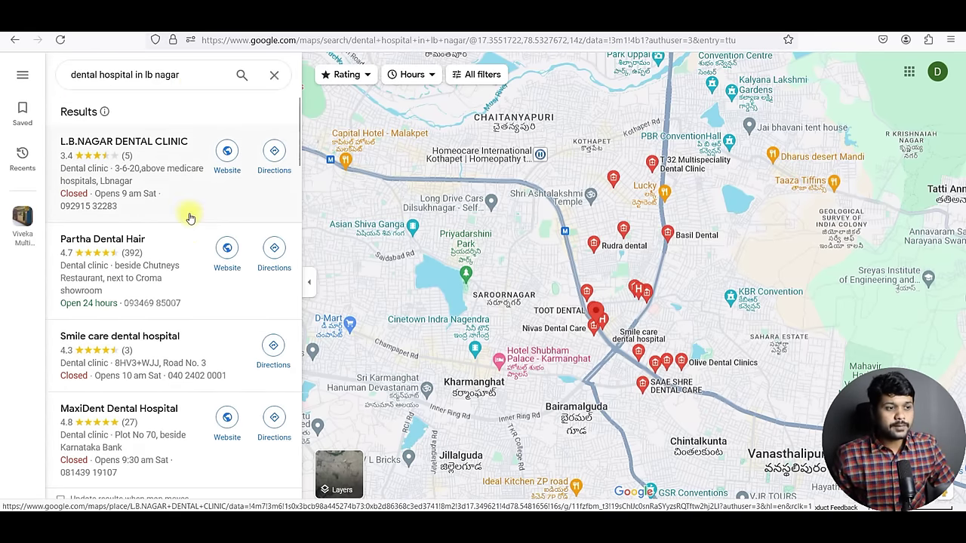
Examine the dental clinic listings for their ratings, phone numbers and whether each one offers a website link.
{"action": "scroll", "coordinate": [188, 223], "scroll_direction": "down", "scroll_amount": 10}
{"action": "scroll", "coordinate": [189, 237], "scroll_direction": "down", "scroll_amount": 6}
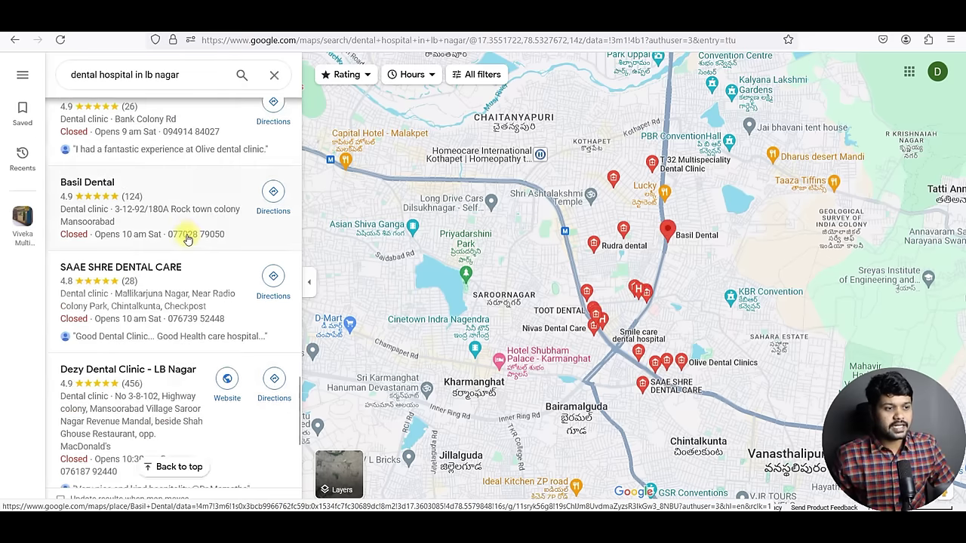
{"action": "scroll", "coordinate": [193, 257], "scroll_direction": "up", "scroll_amount": 8}
{"action": "scroll", "coordinate": [193, 259], "scroll_direction": "up", "scroll_amount": 10}
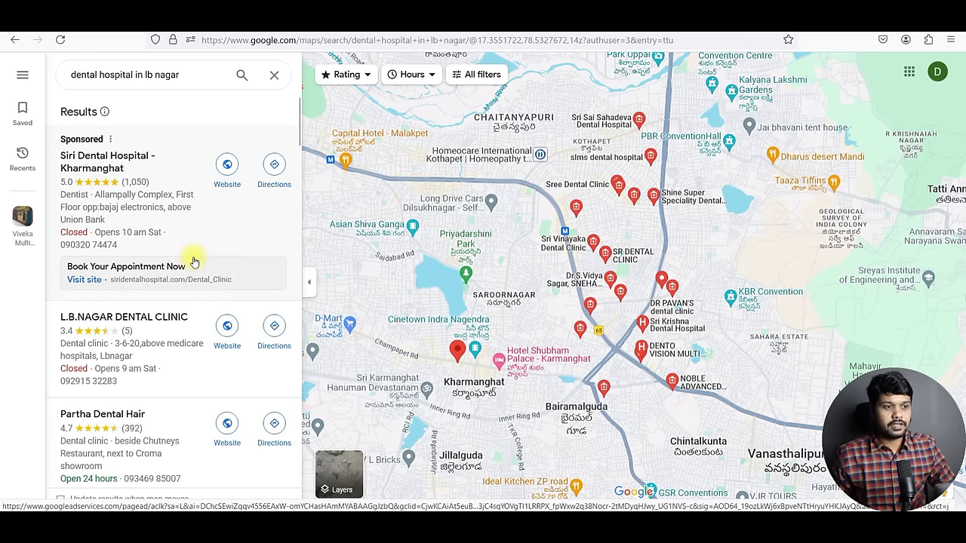
{"action": "scroll", "coordinate": [211, 247], "scroll_direction": "down", "scroll_amount": 1}
{"action": "scroll", "coordinate": [211, 247], "scroll_direction": "down", "scroll_amount": 3}
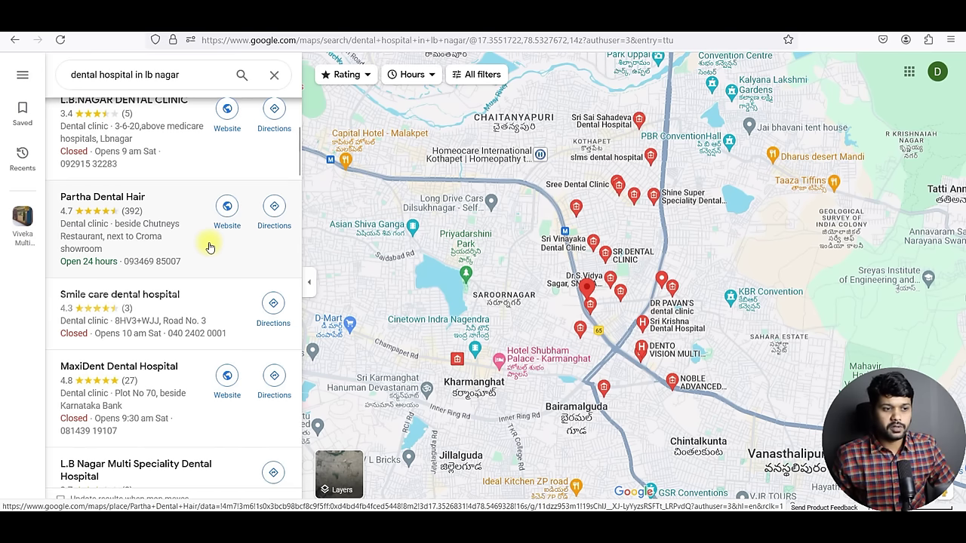
{"action": "scroll", "coordinate": [211, 245], "scroll_direction": "down", "scroll_amount": 1}
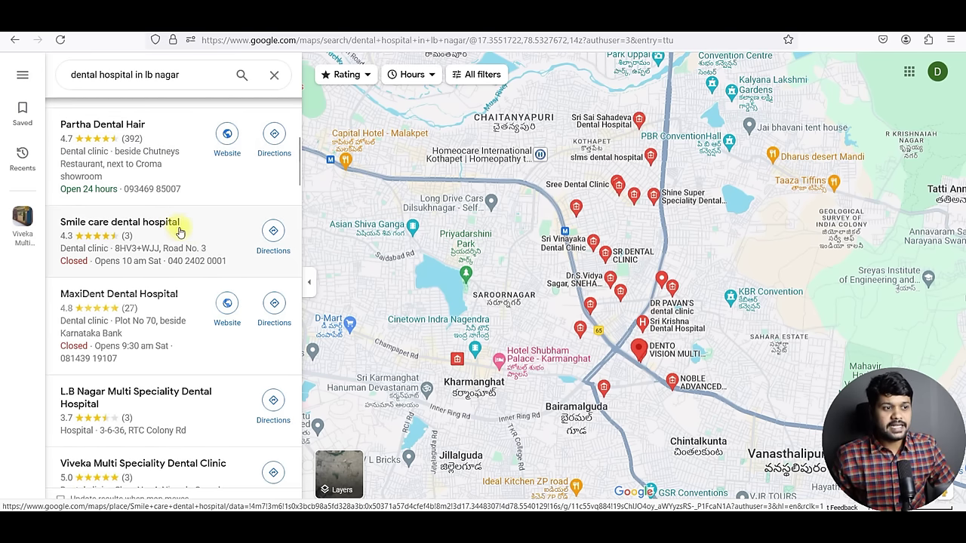
{"action": "scroll", "coordinate": [181, 234], "scroll_direction": "down", "scroll_amount": 2}
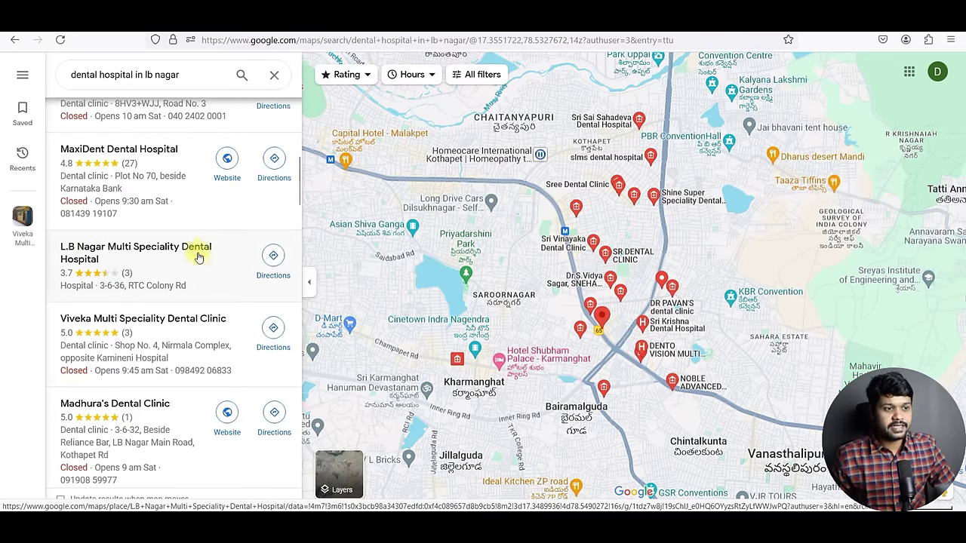
{"action": "scroll", "coordinate": [198, 257], "scroll_direction": "down", "scroll_amount": 1}
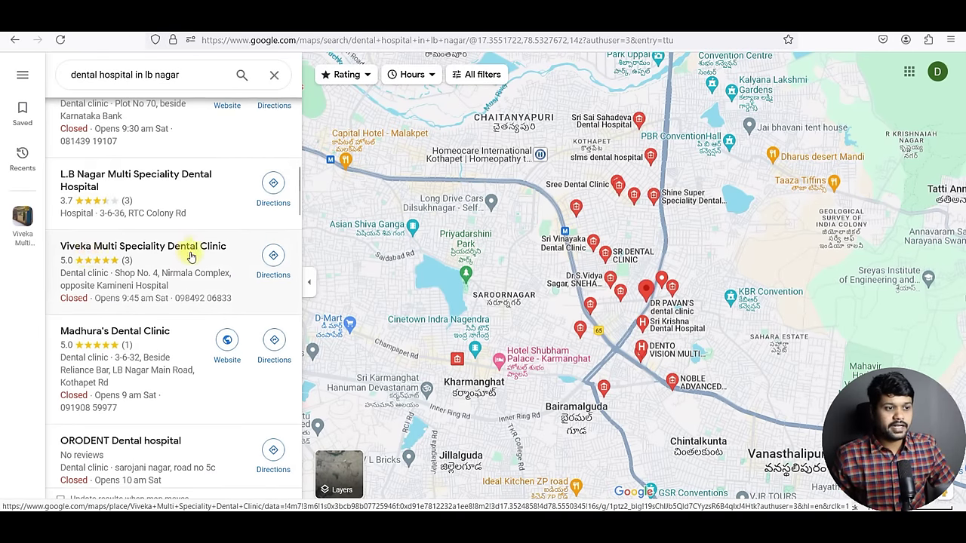
{"action": "scroll", "coordinate": [183, 256], "scroll_direction": "down", "scroll_amount": 3}
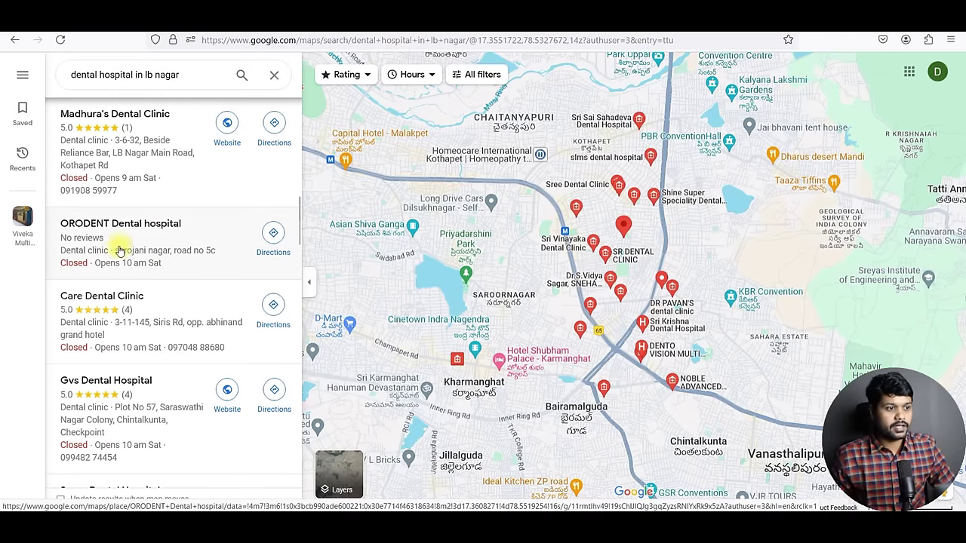
{"action": "scroll", "coordinate": [136, 238], "scroll_direction": "down", "scroll_amount": 1}
{"action": "scroll", "coordinate": [158, 249], "scroll_direction": "down", "scroll_amount": 2}
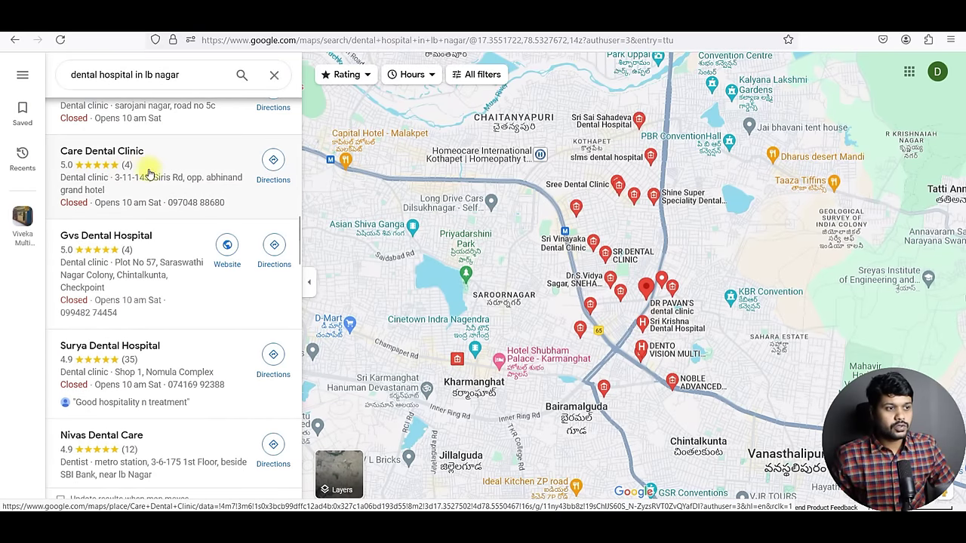
{"action": "scroll", "coordinate": [163, 179], "scroll_direction": "down", "scroll_amount": 2}
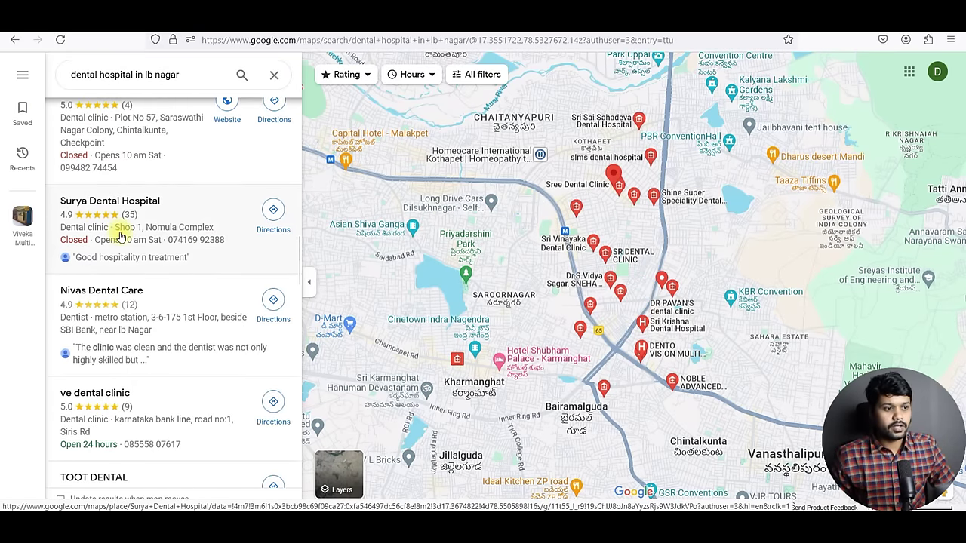
{"action": "scroll", "coordinate": [186, 224], "scroll_direction": "down", "scroll_amount": 3}
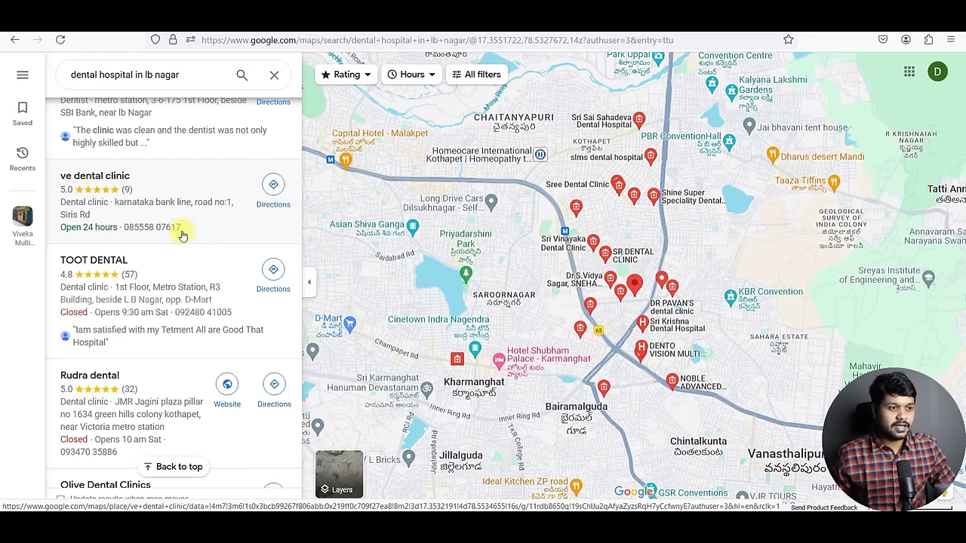
Open the details of the Viveka Multi Speciality Dental Clinic listing and check its contact information.
{"action": "scroll", "coordinate": [184, 231], "scroll_direction": "up", "scroll_amount": 2}
{"action": "scroll", "coordinate": [136, 249], "scroll_direction": "down", "scroll_amount": 5}
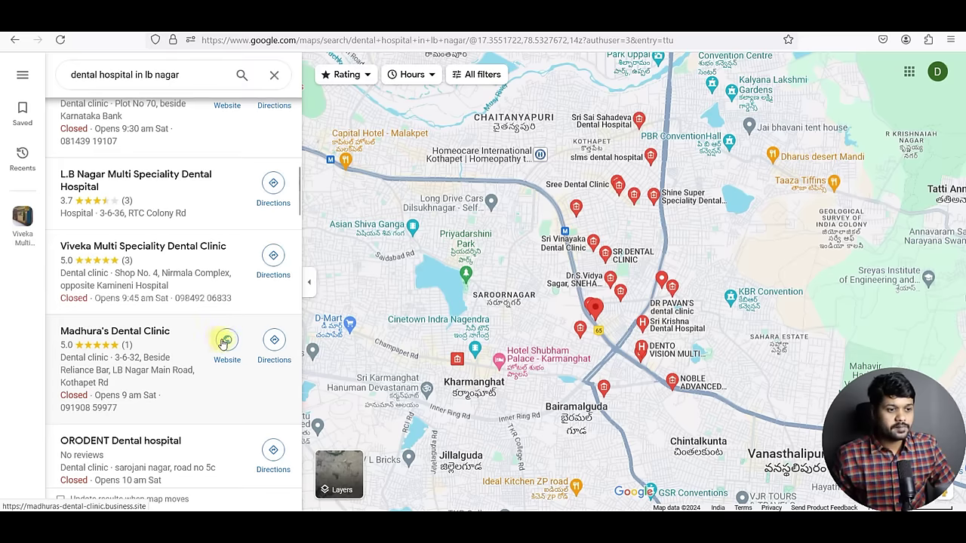
{"action": "left_click", "coordinate": [179, 251]}
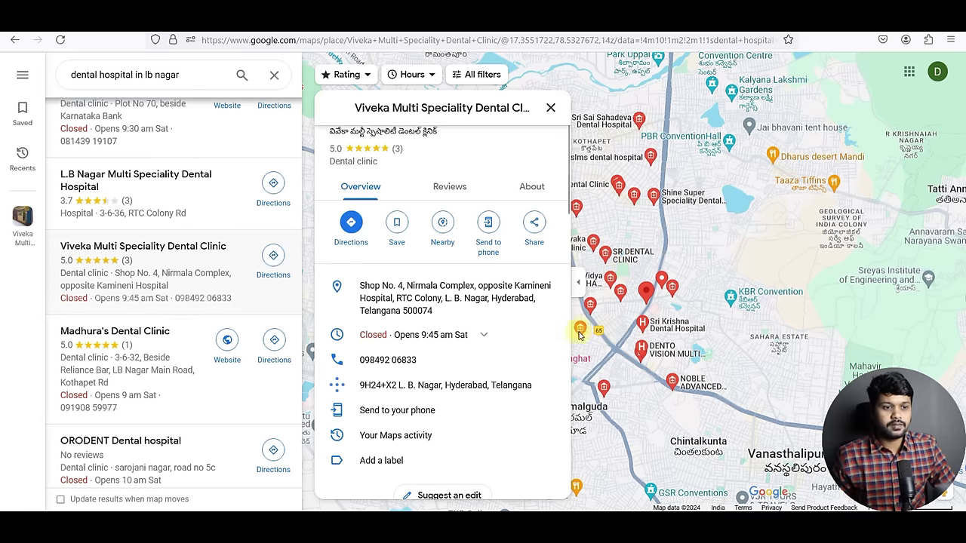
{"action": "left_click", "coordinate": [434, 362]}
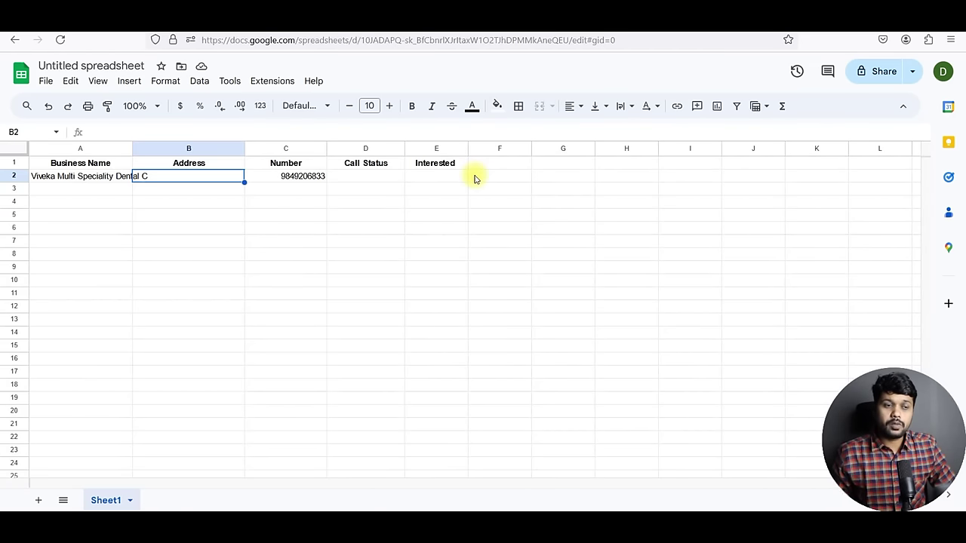
In the lead spreadsheet in Google Sheets, review the column headings Business Name, Address, Number, Call Status and Interested.
{"action": "left_click", "coordinate": [123, 164]}
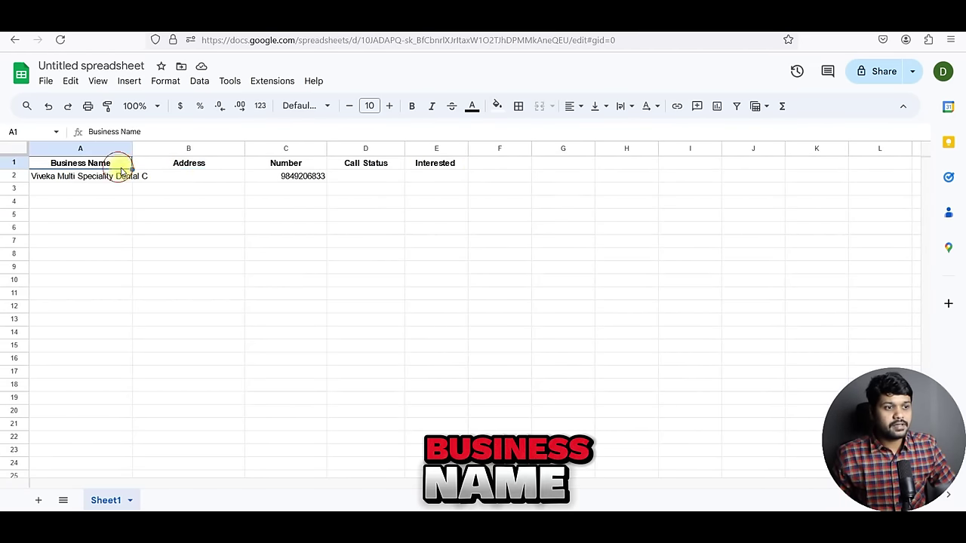
{"action": "left_click", "coordinate": [200, 169]}
{"action": "left_click", "coordinate": [299, 169]}
{"action": "left_click", "coordinate": [356, 169]}
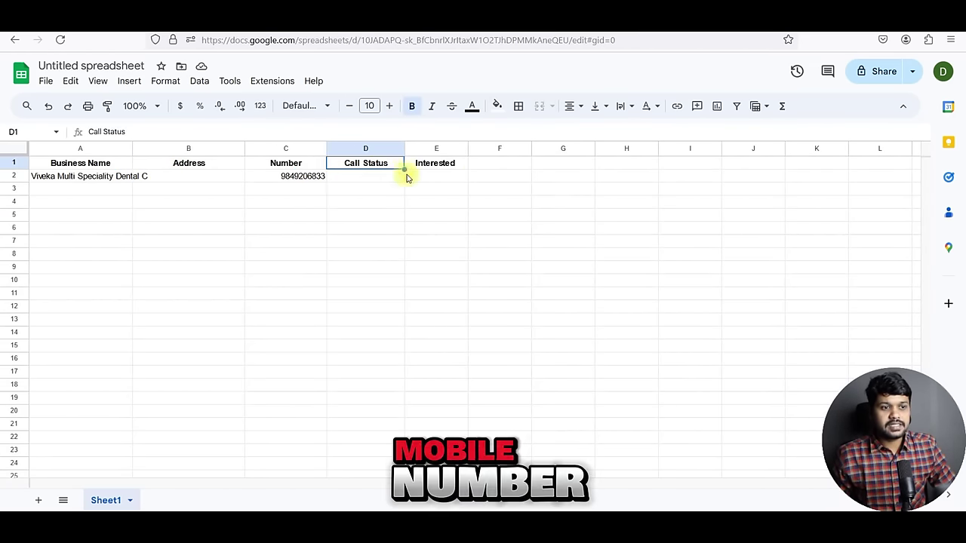
{"action": "left_click", "coordinate": [434, 172]}
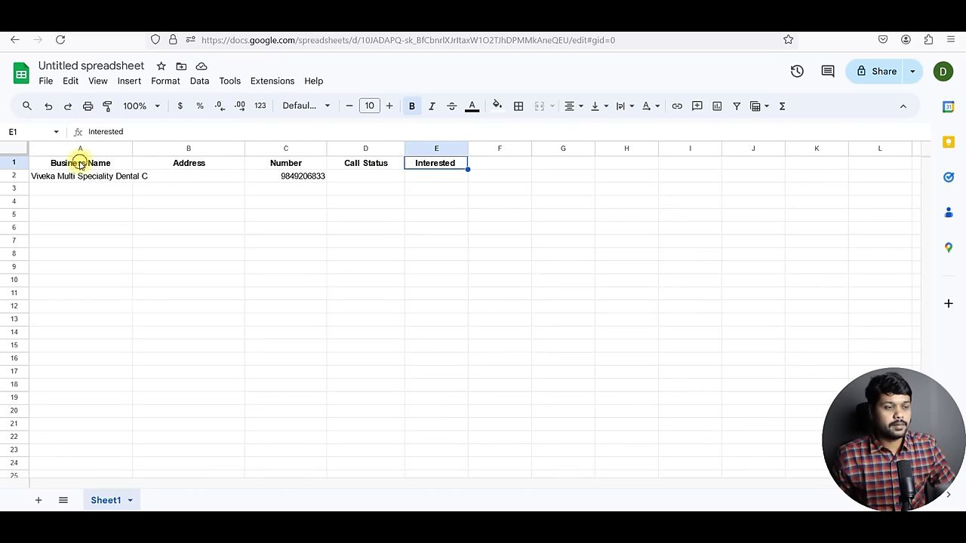
{"action": "left_click", "coordinate": [108, 170]}
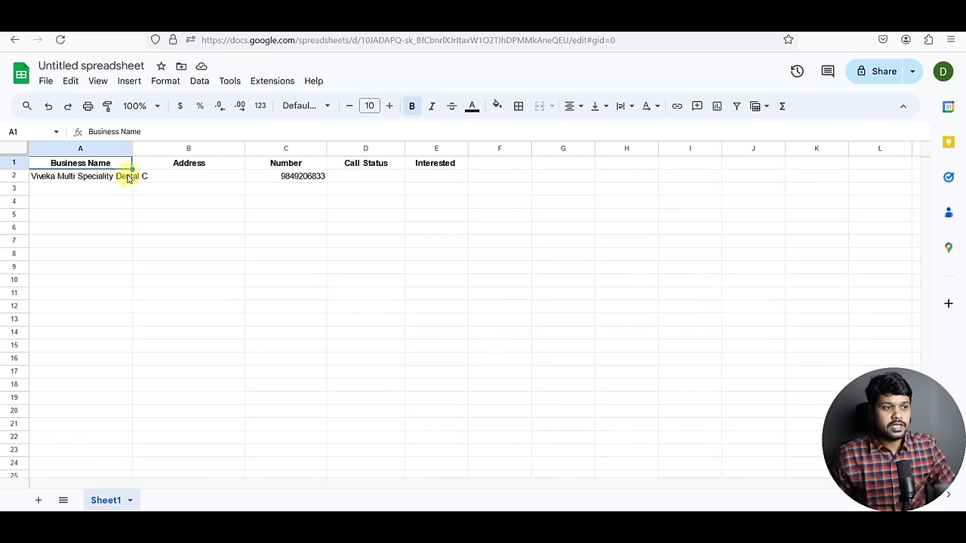
Compare the spreadsheet's business name, address and number cells in row 2 with the clinic's Google Maps details.
{"action": "left_click", "coordinate": [118, 176]}
{"action": "key", "text": "alt+Tab"}
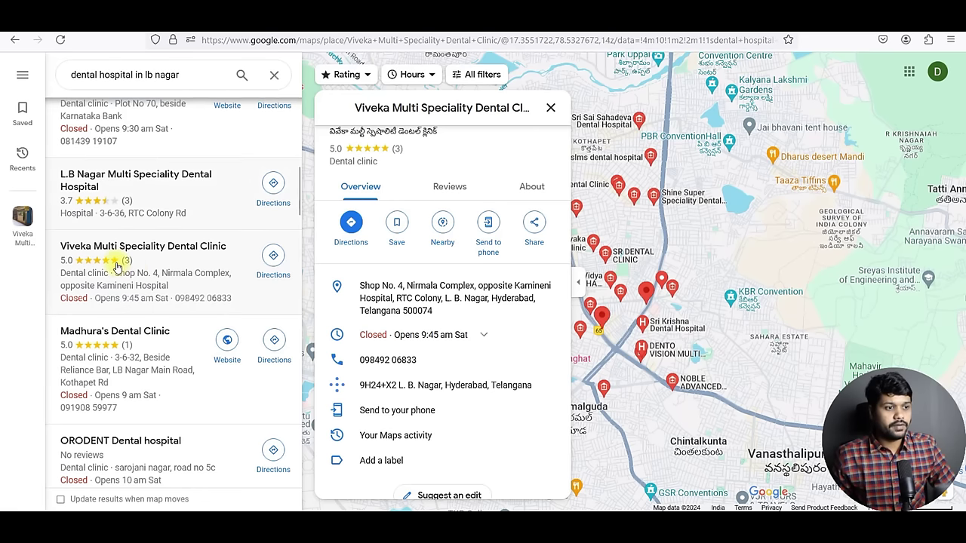
{"action": "key", "text": "alt+Tab"}
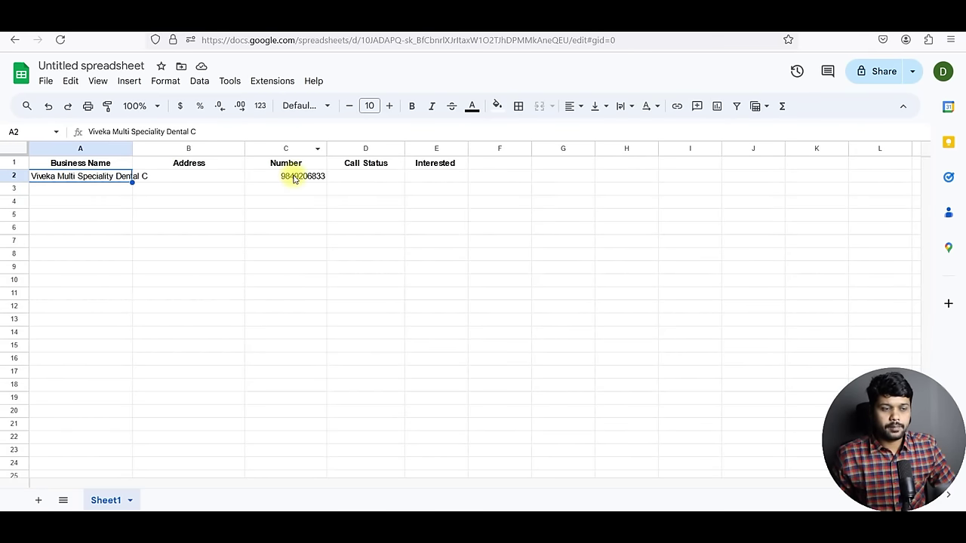
{"action": "left_click", "coordinate": [224, 181]}
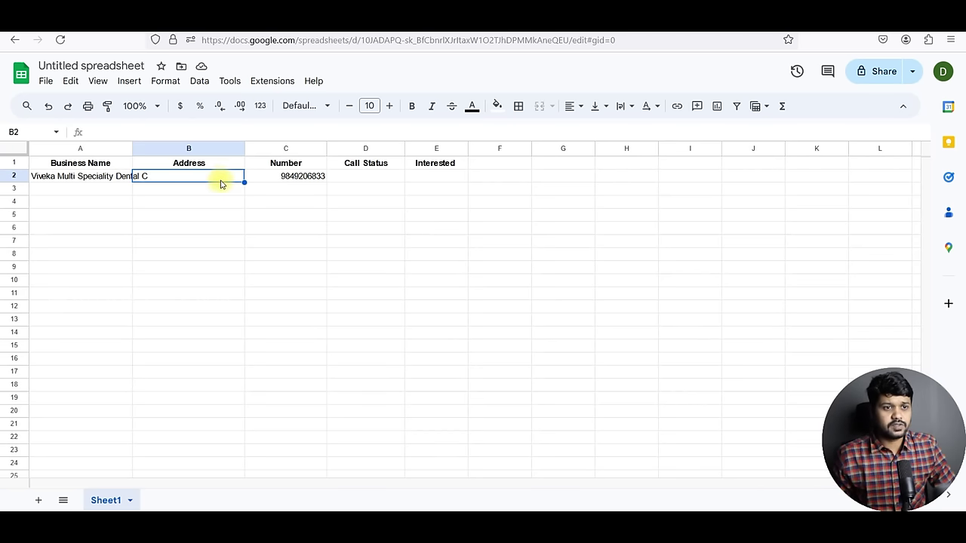
{"action": "key", "text": "alt+Tab"}
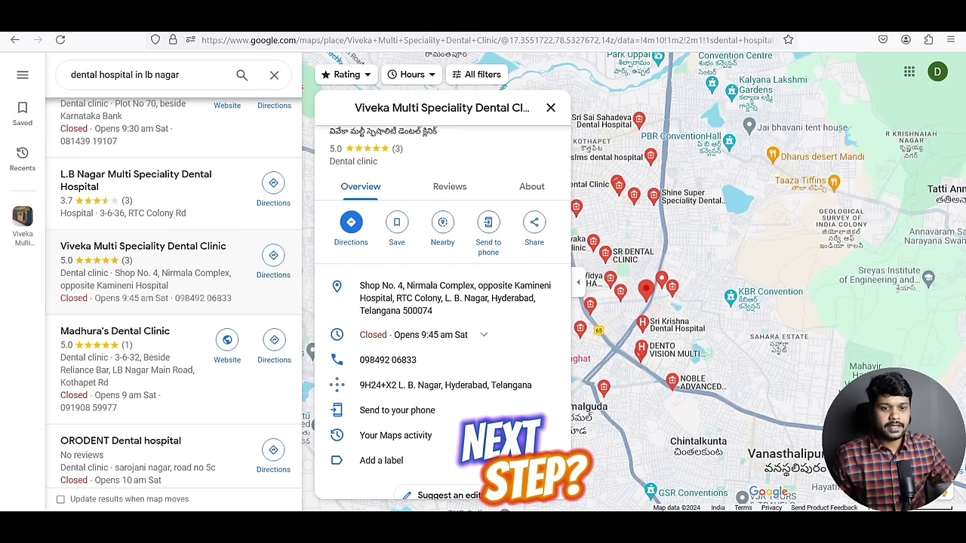
{"action": "key", "text": "alt+Tab"}
{"action": "left_click", "coordinate": [316, 177]}
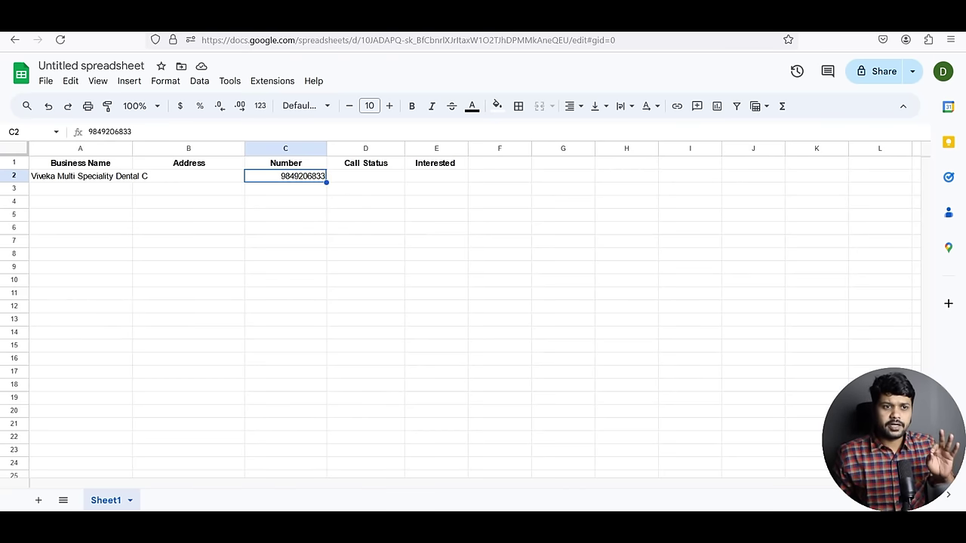
Return to Google Maps and look through the dental hospital results for more businesses to list.
{"action": "key", "text": "alt+Tab"}
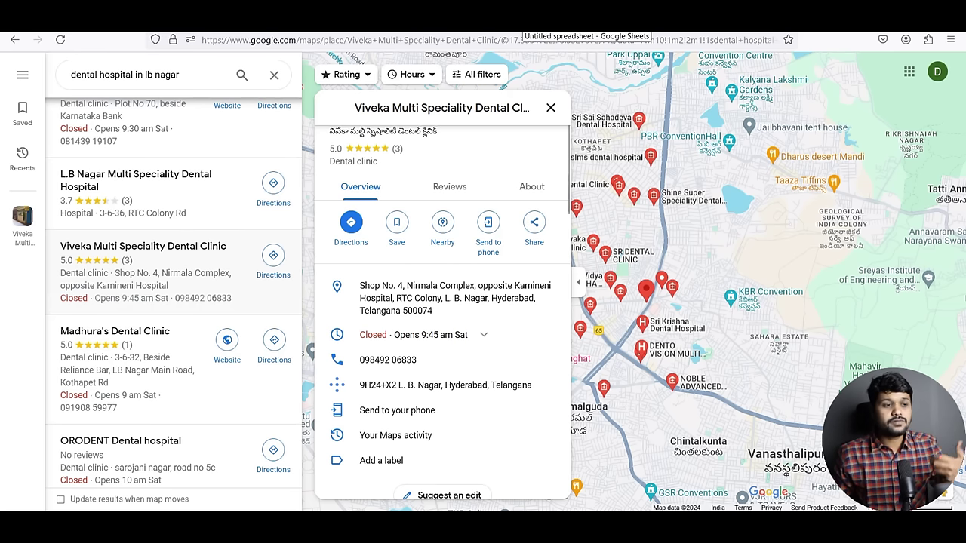
{"action": "scroll", "coordinate": [176, 256], "scroll_direction": "down", "scroll_amount": 2}
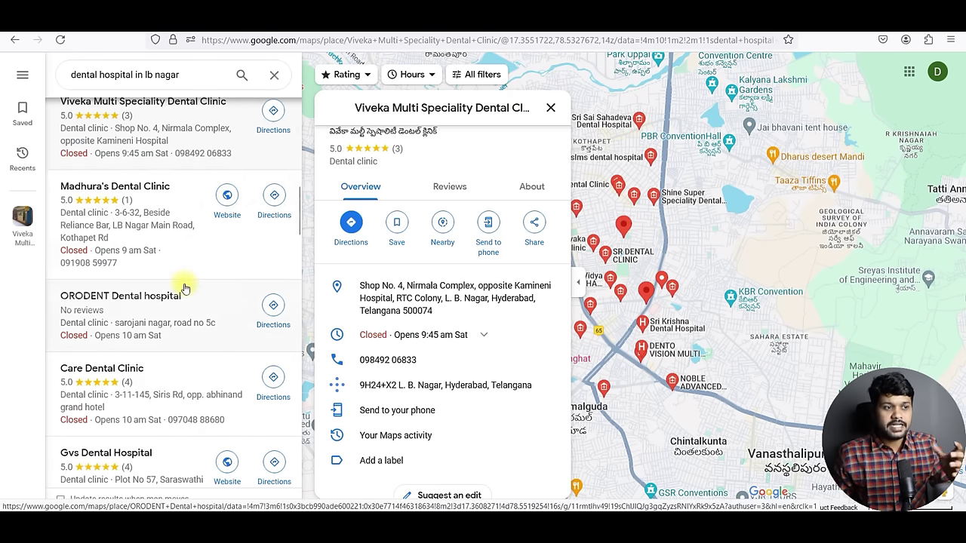
{"action": "scroll", "coordinate": [184, 283], "scroll_direction": "up", "scroll_amount": 6}
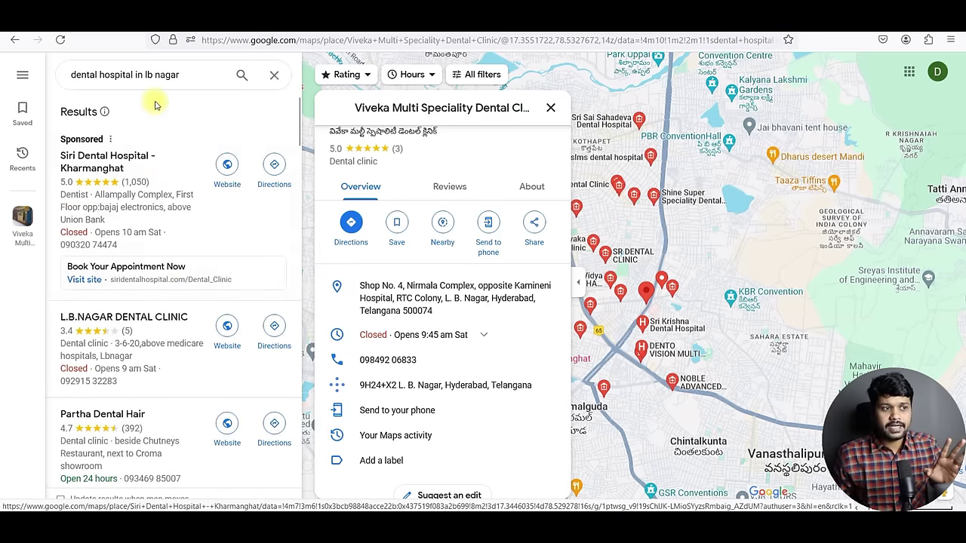
{"action": "scroll", "coordinate": [173, 254], "scroll_direction": "down", "scroll_amount": 8}
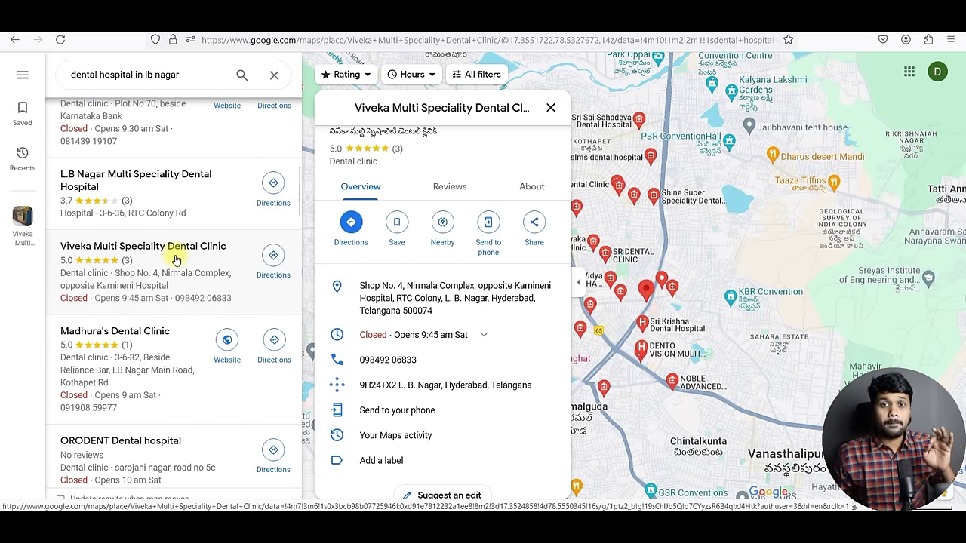
{"action": "scroll", "coordinate": [175, 259], "scroll_direction": "down", "scroll_amount": 15}
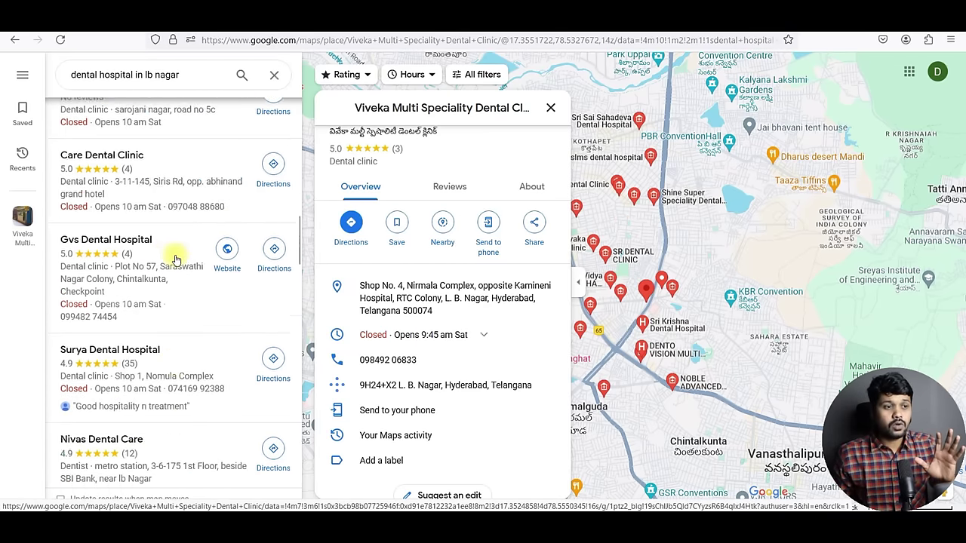
{"action": "scroll", "coordinate": [175, 259], "scroll_direction": "down", "scroll_amount": 3}
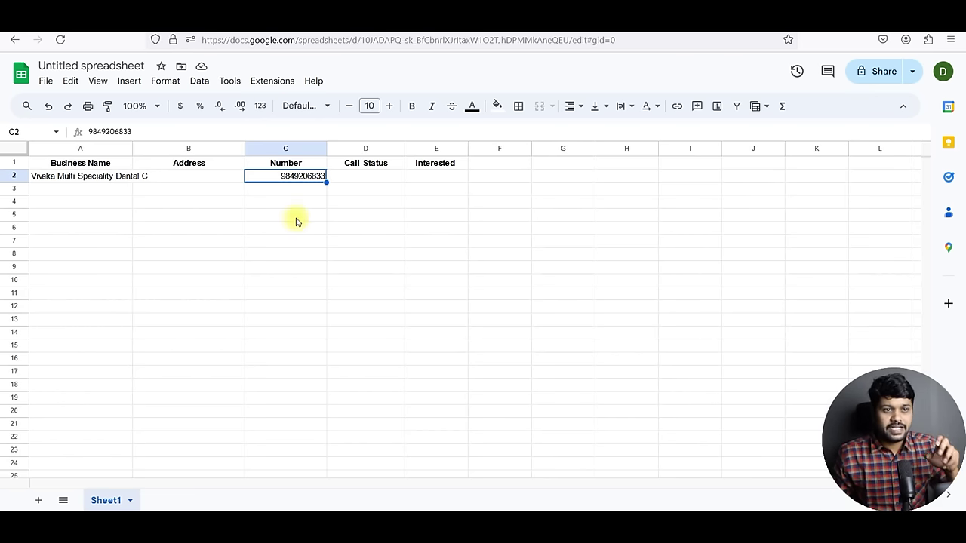
Switch to Google Maps and review the "dental hospital in lb nagar" search results alongside the open Viveka clinic details.
{"action": "key", "text": "ctrl+Tab"}
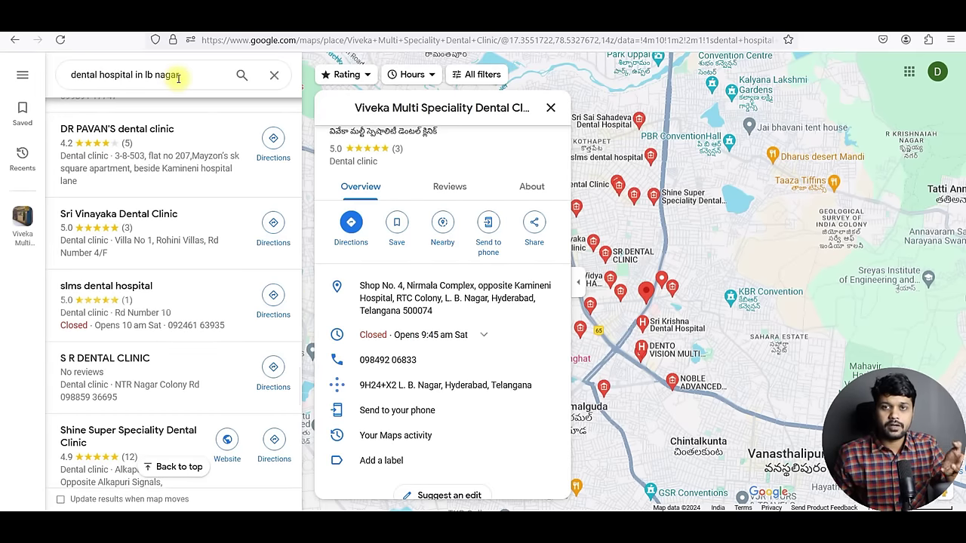
{"action": "scroll", "coordinate": [189, 227], "scroll_direction": "down", "scroll_amount": 5}
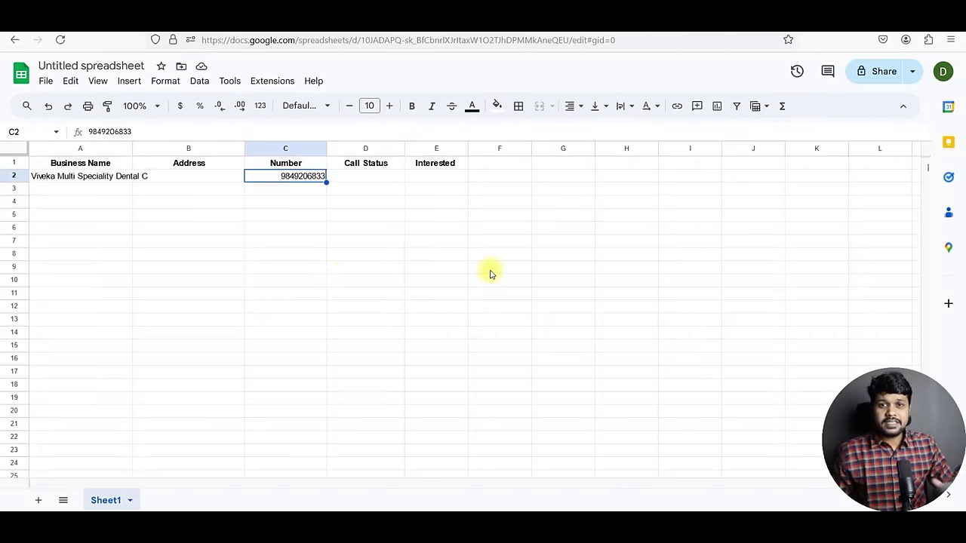
{"action": "scroll", "coordinate": [490, 274], "scroll_direction": "down", "scroll_amount": 3}
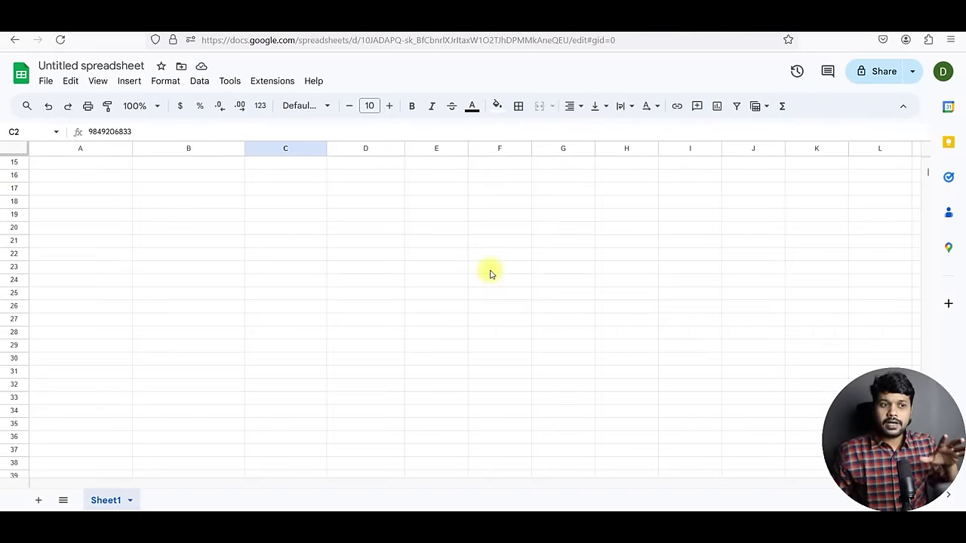
{"action": "scroll", "coordinate": [488, 300], "scroll_direction": "up", "scroll_amount": 5}
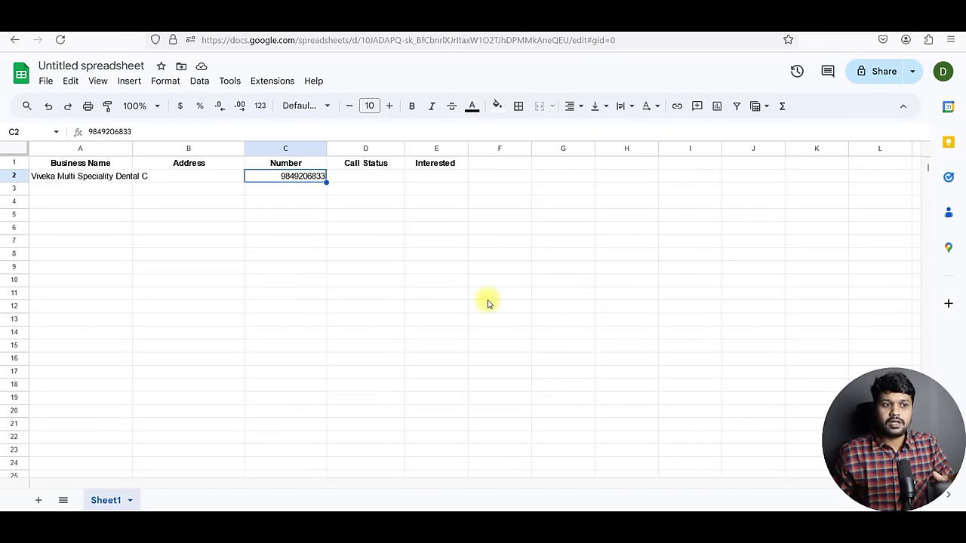
{"action": "scroll", "coordinate": [487, 302], "scroll_direction": "down", "scroll_amount": 3}
{"action": "scroll", "coordinate": [488, 302], "scroll_direction": "up", "scroll_amount": 3}
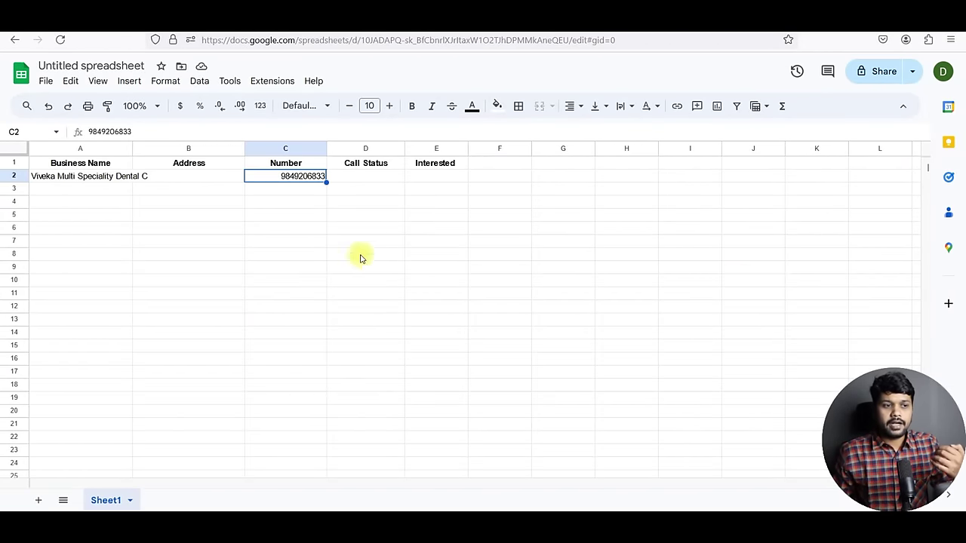
{"action": "scroll", "coordinate": [291, 204], "scroll_direction": "down", "scroll_amount": 5}
{"action": "scroll", "coordinate": [280, 254], "scroll_direction": "up", "scroll_amount": 5}
{"action": "scroll", "coordinate": [281, 257], "scroll_direction": "down", "scroll_amount": 2}
{"action": "scroll", "coordinate": [281, 257], "scroll_direction": "down", "scroll_amount": 9}
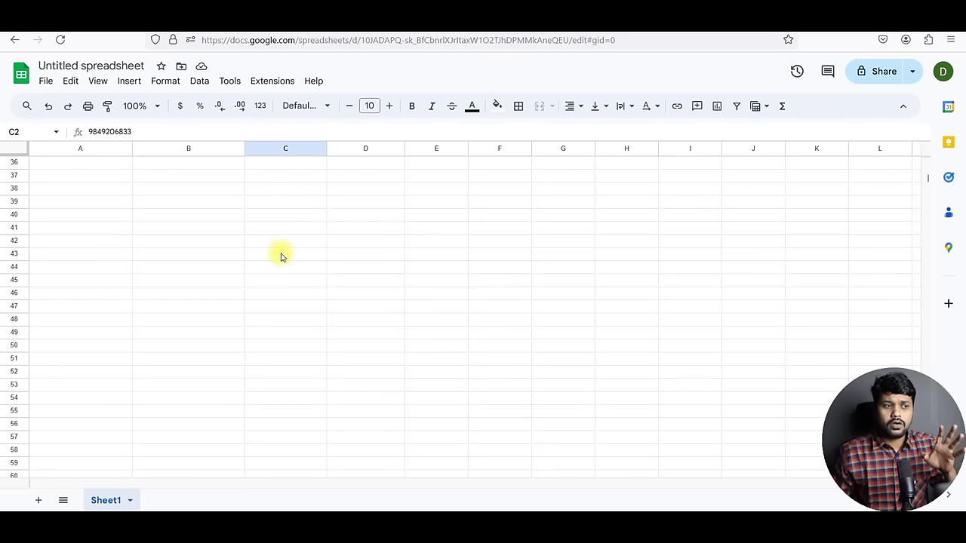